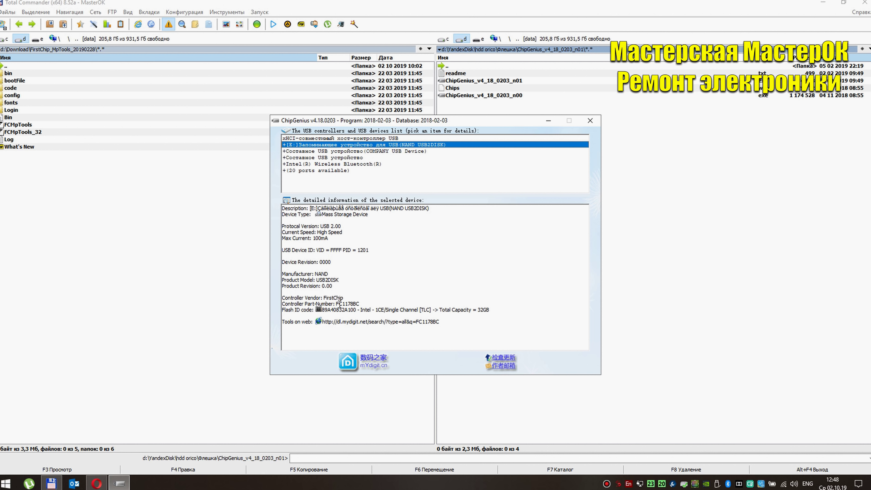
# Step: Copy the controller part number FC1178BC from the ChipGenius device report and search Google for it in the Opera browser
pyautogui.moveTo(337, 304); pyautogui.dragTo(361, 304)
pyautogui.hotkey('ctrl', 'c')
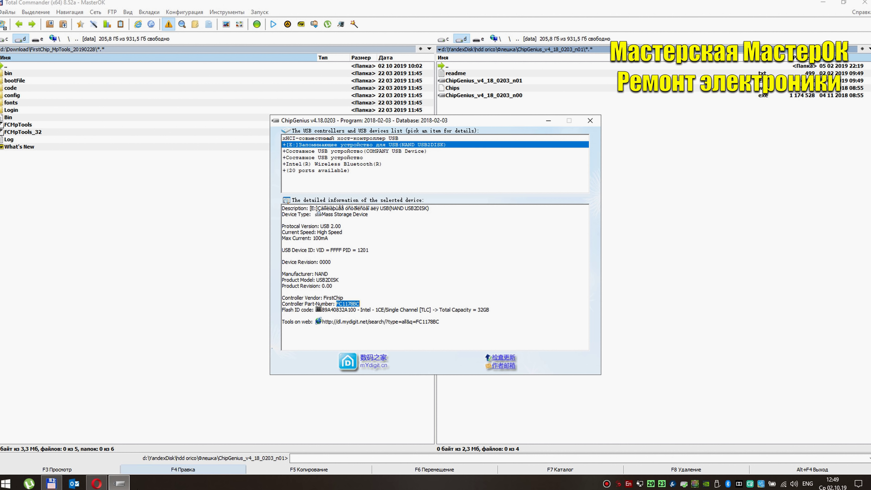
pyautogui.click(97, 483)
pyautogui.click(176, 58)
pyautogui.hotkey('ctrl', 'v')
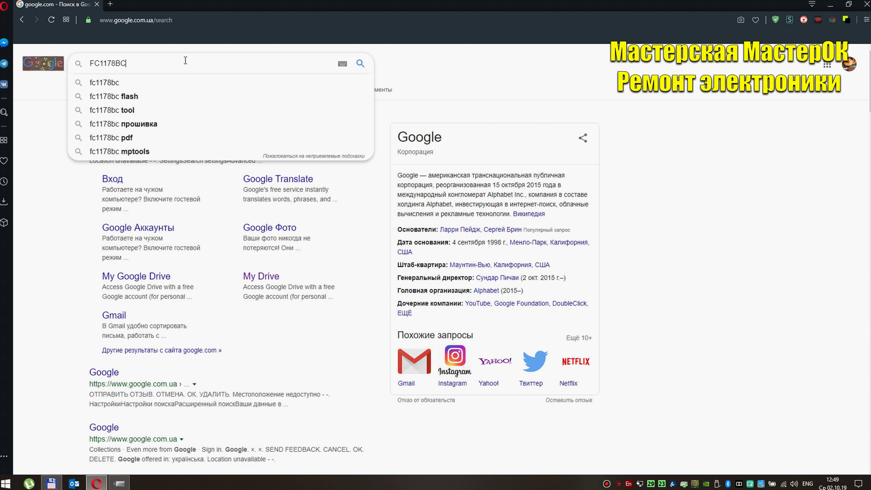
pyautogui.press('Return')
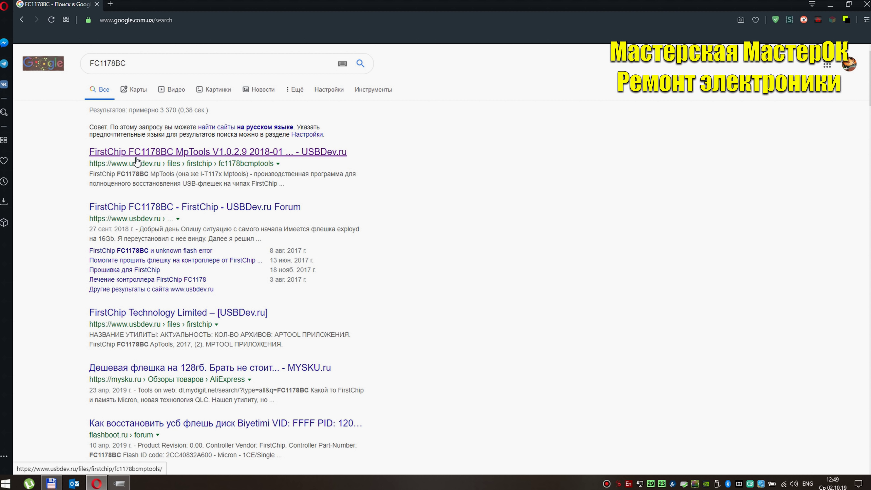
# Step: Examine the USBDev.ru page for FirstChip FC1178BC MpTools and its download list, and close the page
pyautogui.click(159, 158)
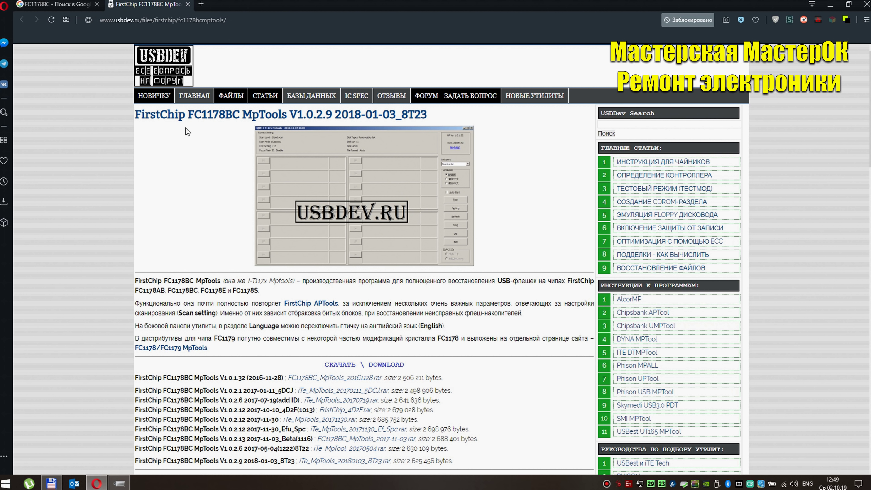
pyautogui.scroll(-5, 426, 236)
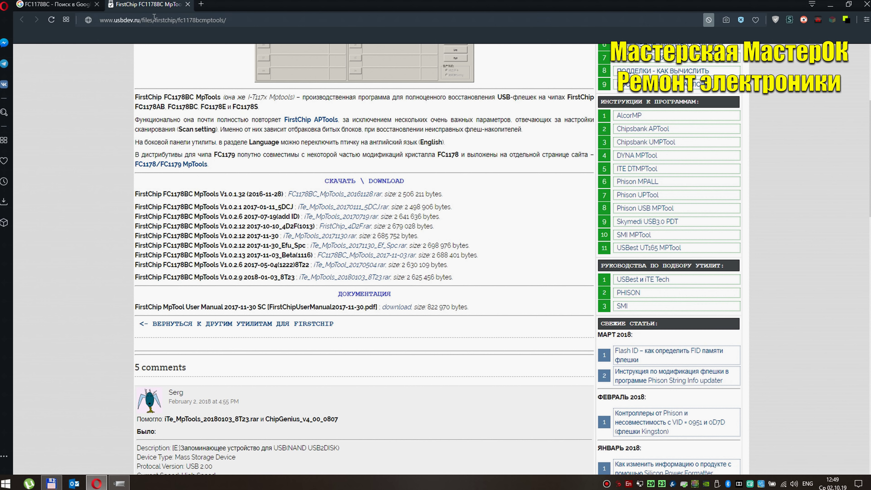
pyautogui.click(189, 5)
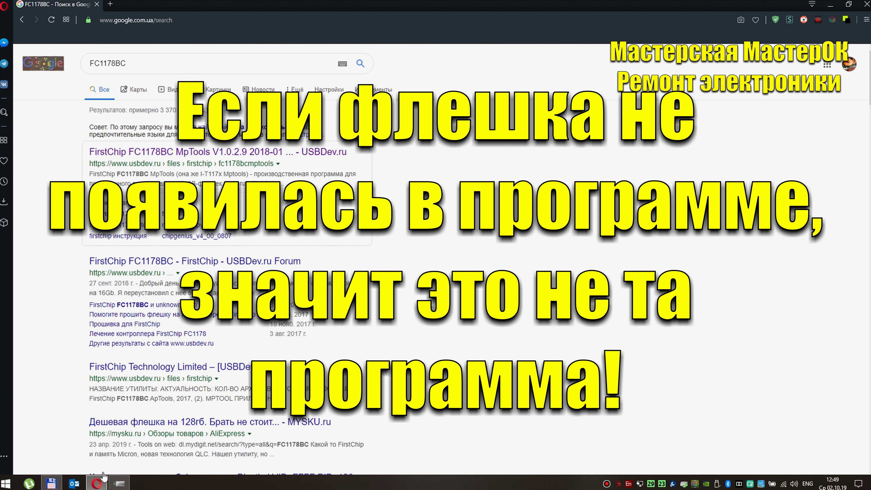
# Step: Copy the USB device ID "VID = FFFF PID = 1201" from ChipGenius and search Google for it in the browser
pyautogui.click(51, 483)
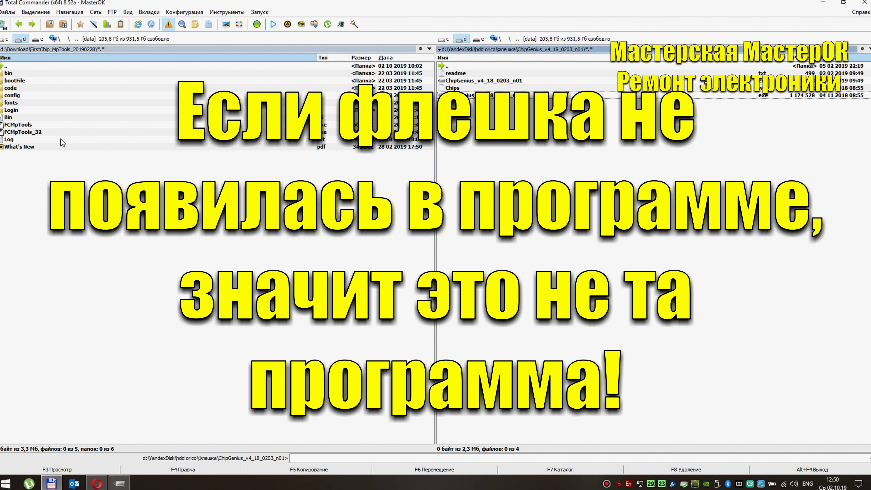
pyautogui.click(122, 485)
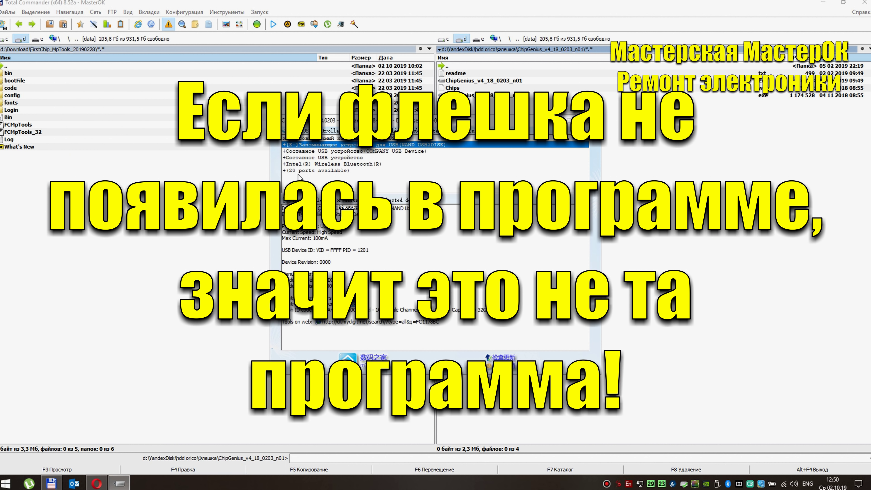
pyautogui.moveTo(317, 250); pyautogui.dragTo(376, 250)
pyautogui.hotkey('ctrl', 'c')
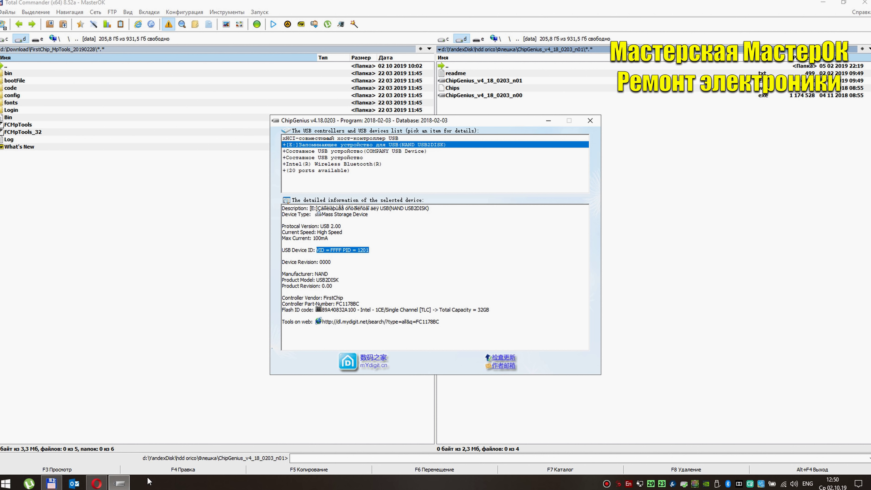
pyautogui.click(97, 484)
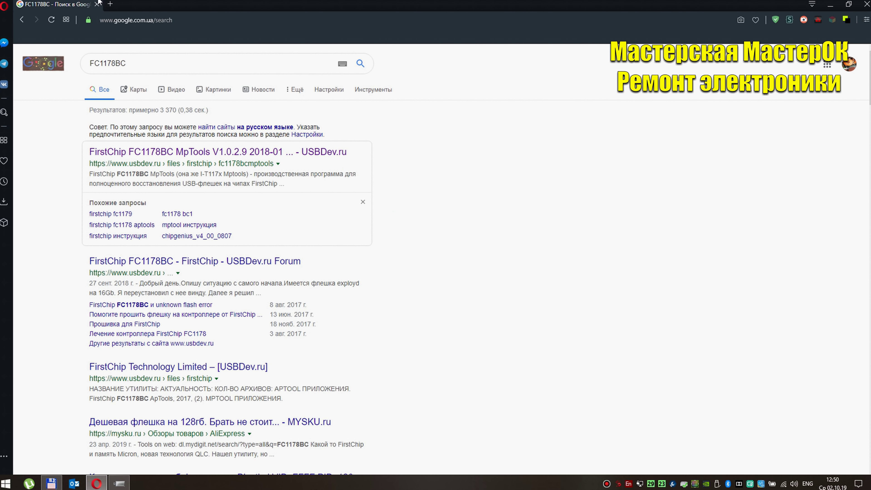
pyautogui.click(165, 64)
pyautogui.hotkey('ctrl', 'a')
pyautogui.hotkey('ctrl', 'v')
pyautogui.click(361, 64)
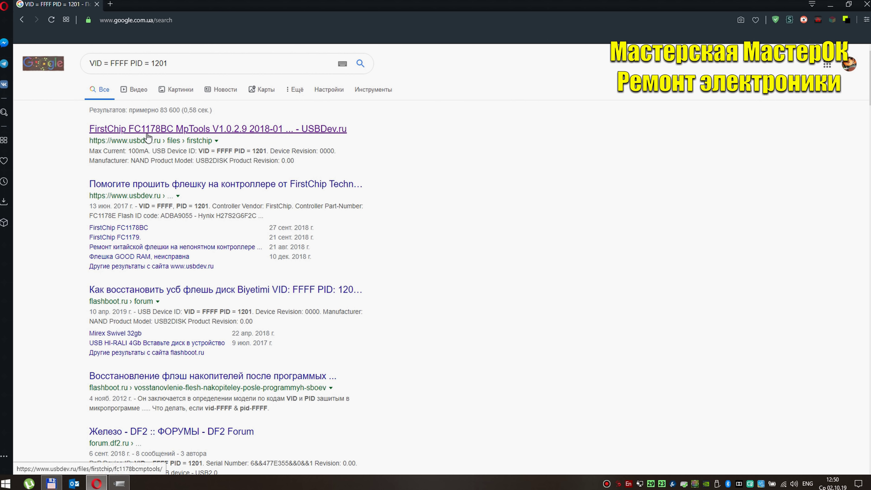
# Step: Open the USBDev.ru result for the device ID search and look through the MpTools downloads
pyautogui.click(216, 131)
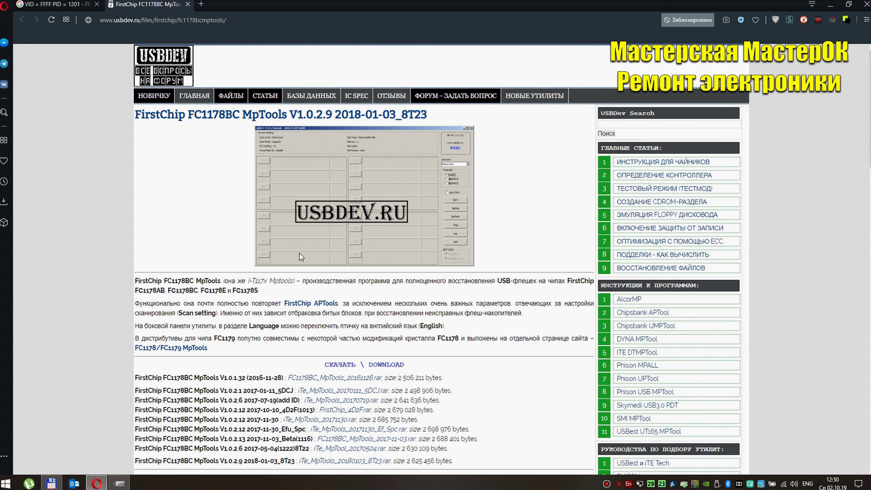
pyautogui.scroll(-3, 344, 285)
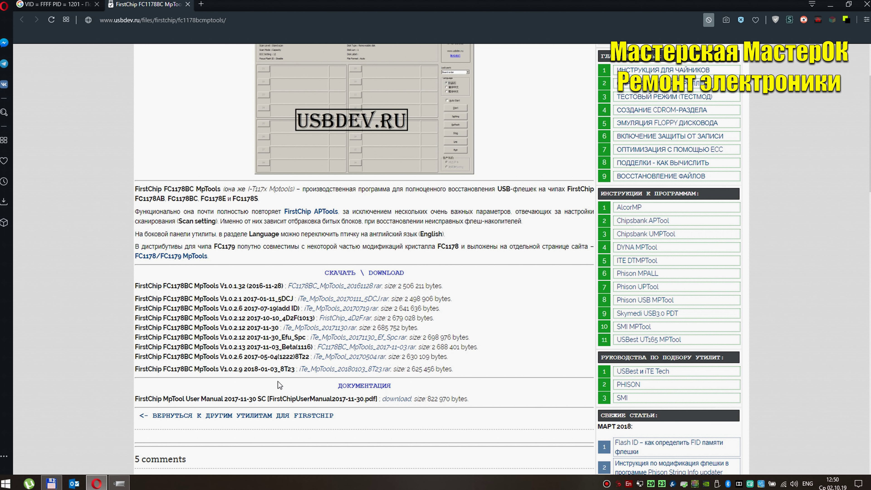
# Step: Switch to Total Commander and run FCMpTools.exe from the FirstChip_MpTools_20190228 folder as administrator
pyautogui.moveTo(104, 485)
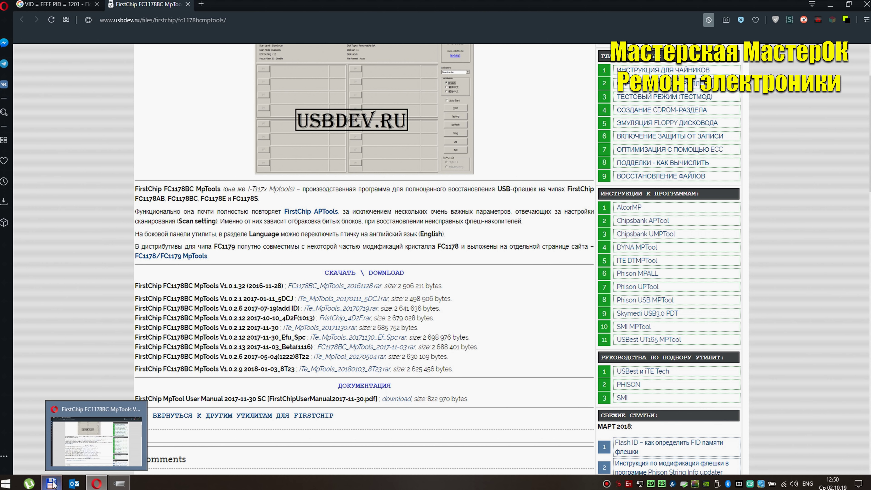
pyautogui.click(51, 484)
pyautogui.click(44, 124)
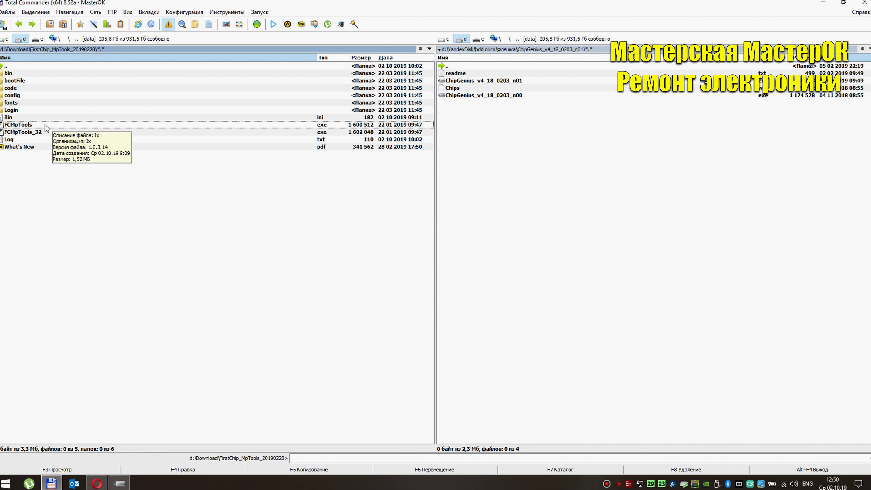
pyautogui.rightClick(45, 124)
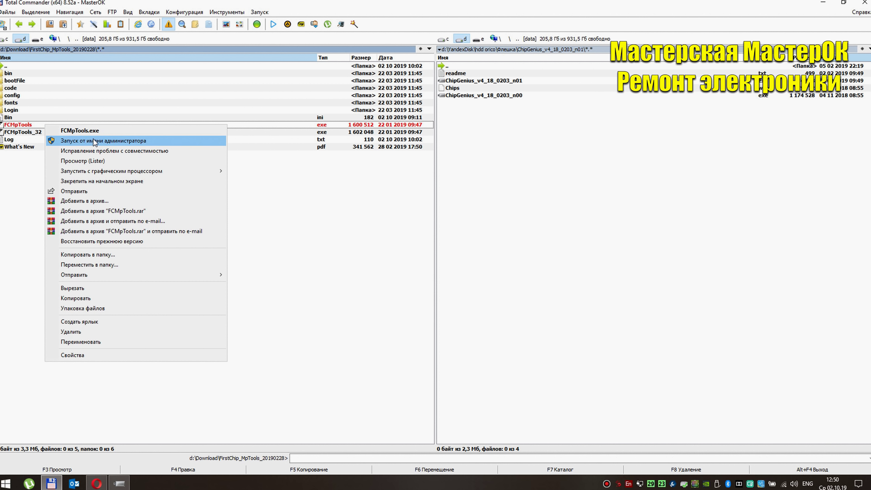
pyautogui.click(22, 124)
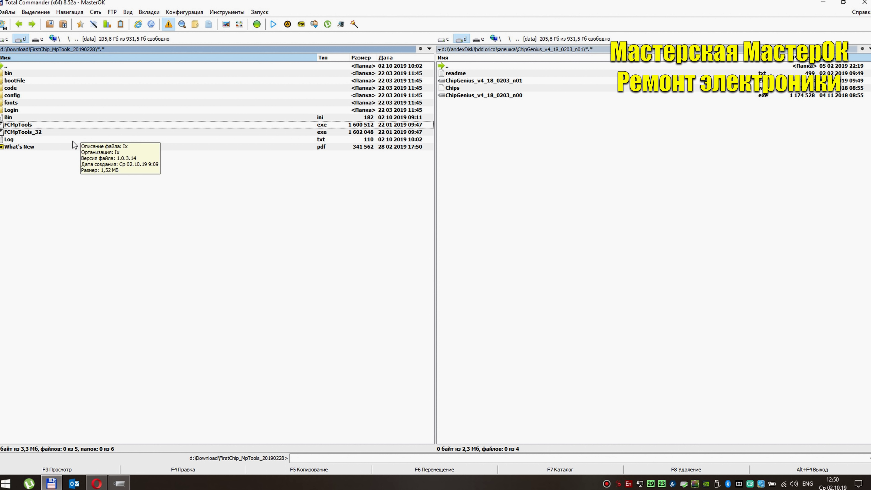
pyautogui.rightClick(32, 126)
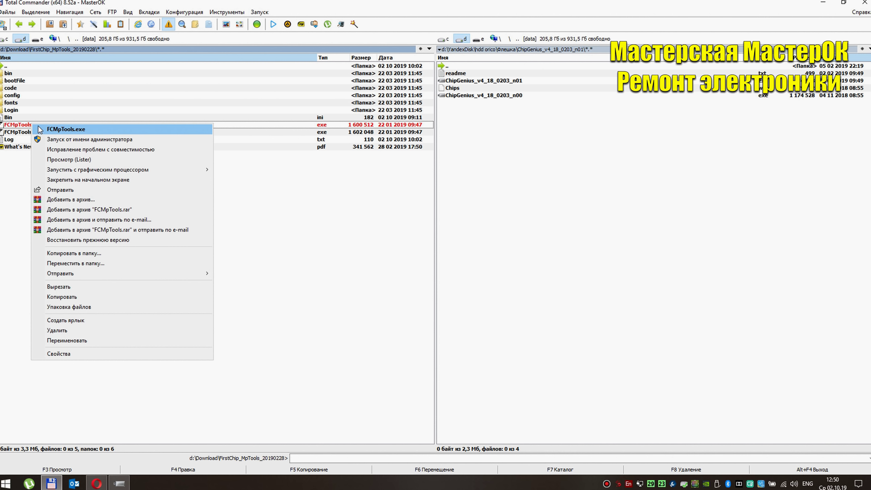
pyautogui.click(96, 139)
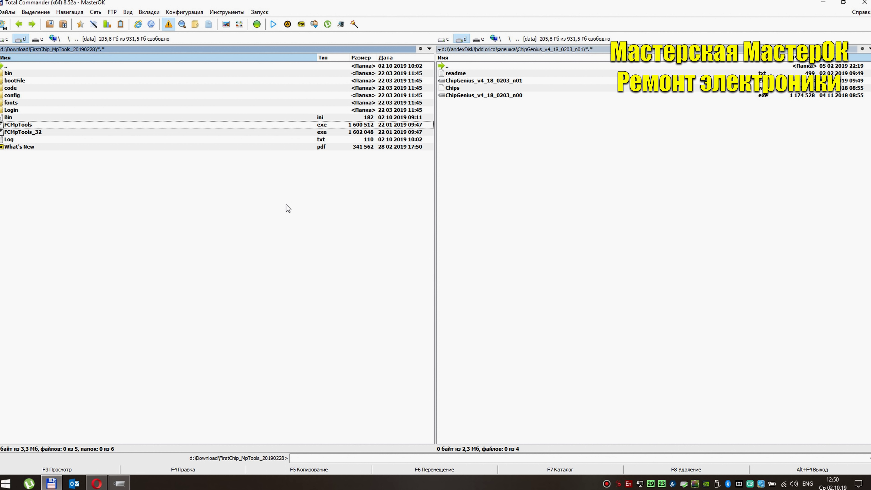
# Step: Minimize the file manager and close all open browser tabs to uncover the MpTools startup dialog
pyautogui.click(822, 3)
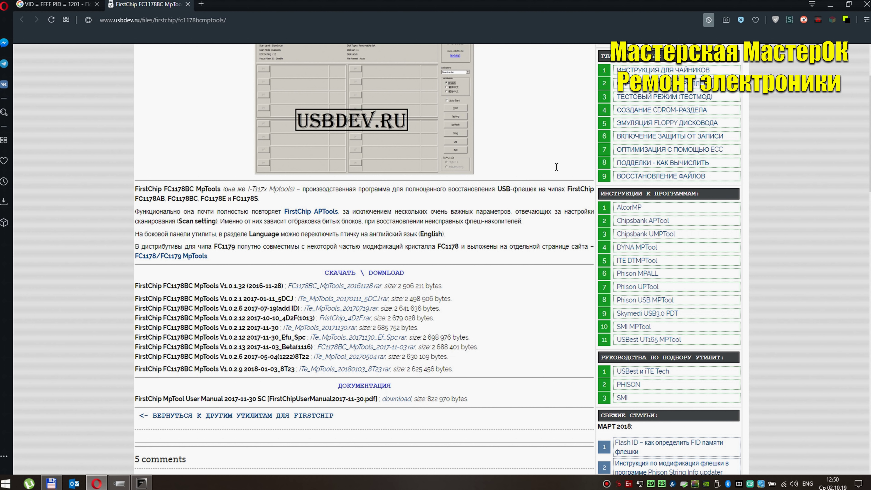
pyautogui.click(185, 4)
pyautogui.click(98, 4)
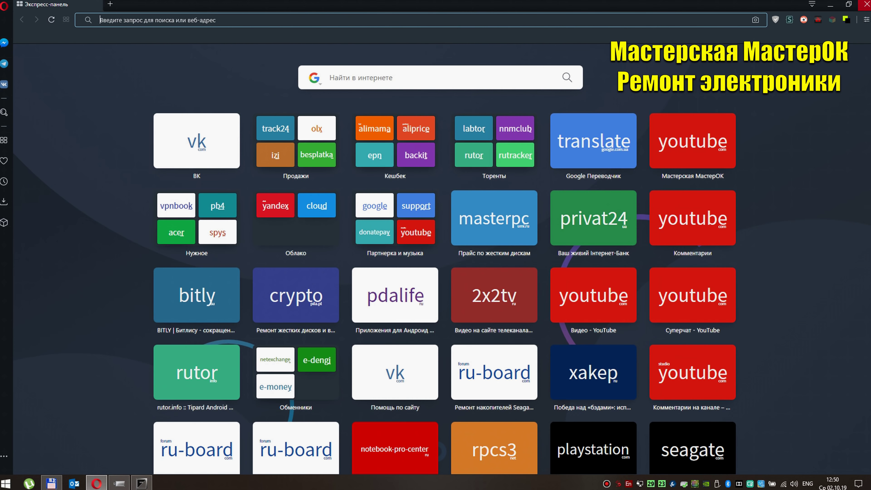
pyautogui.click(98, 4)
# Step: Start FirstChip MpTools in 测试架Sorting mode and set it to English with the Auto Machine HUB lock port
pyautogui.click(393, 242)
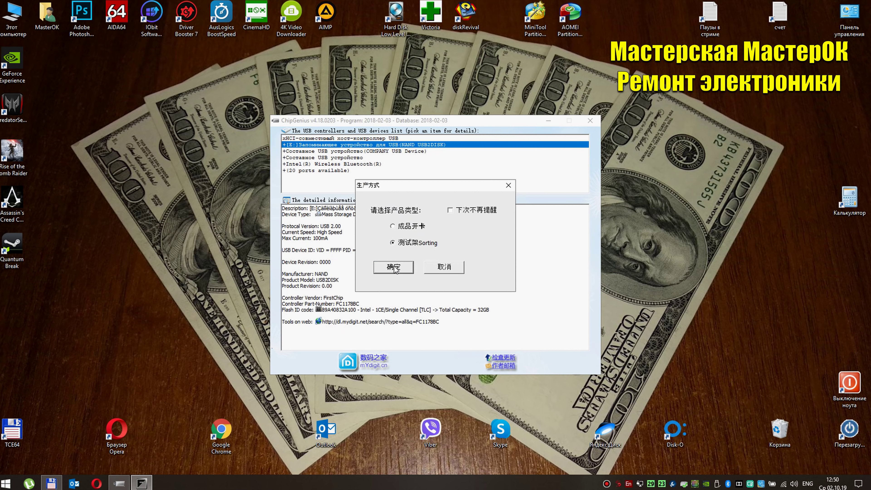
pyautogui.click(394, 267)
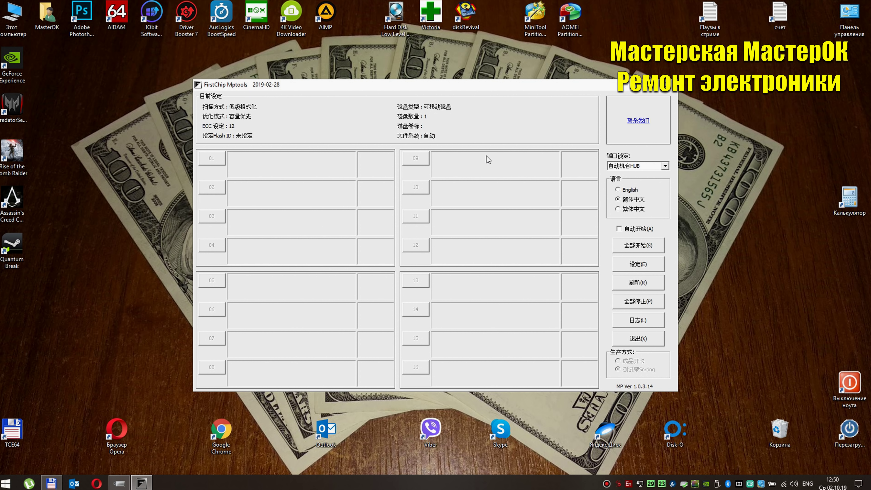
pyautogui.click(650, 167)
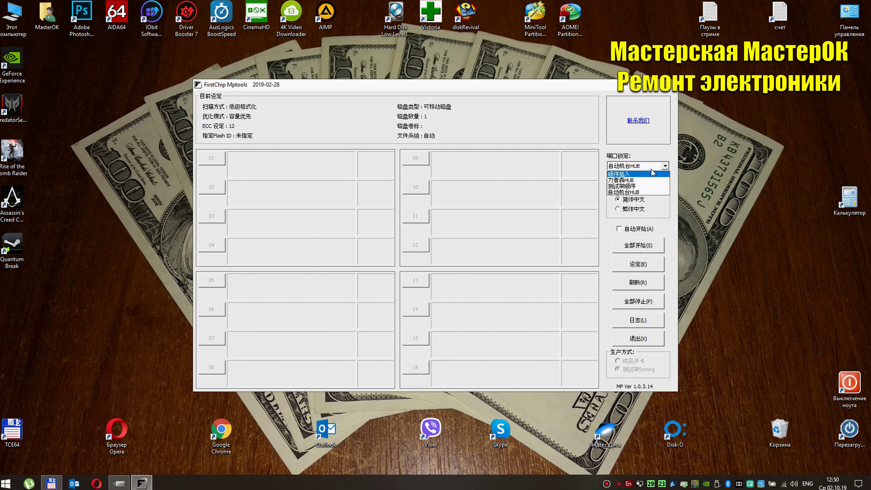
pyautogui.click(637, 192)
pyautogui.click(630, 189)
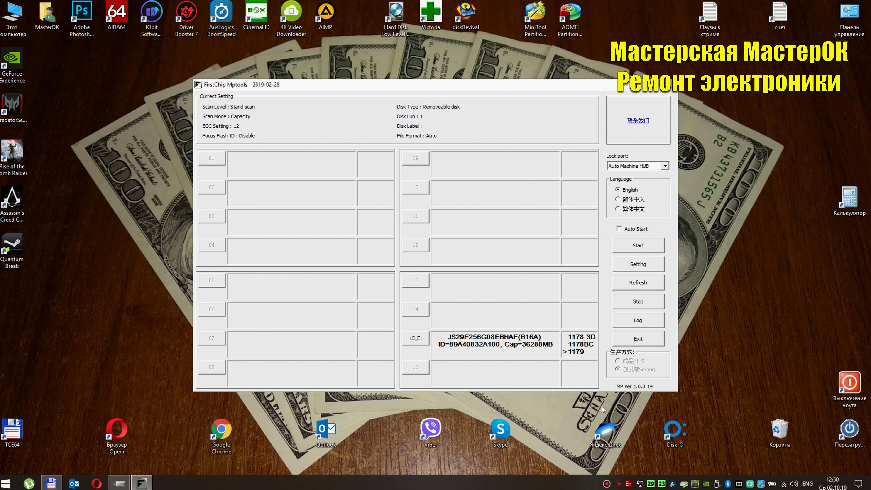
pyautogui.click(650, 166)
pyautogui.click(647, 190)
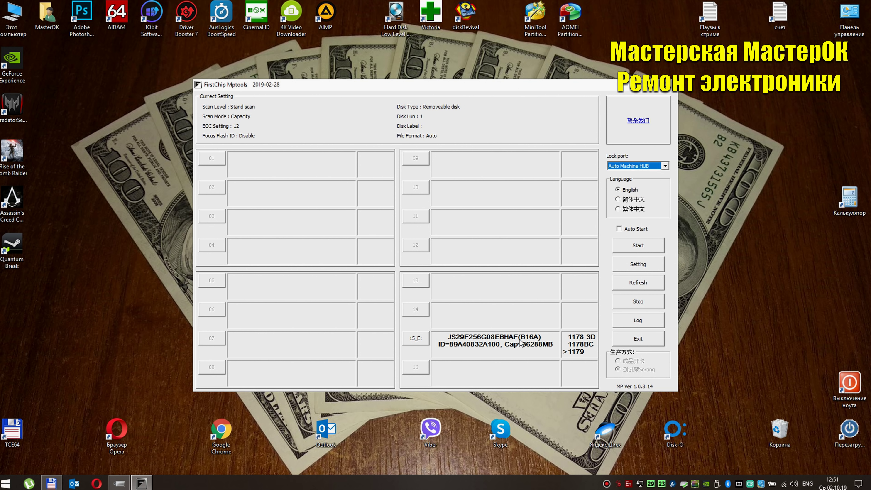
# Step: Open the tool's settings with the password left blank and review the SCSI vendor and product info
pyautogui.click(639, 265)
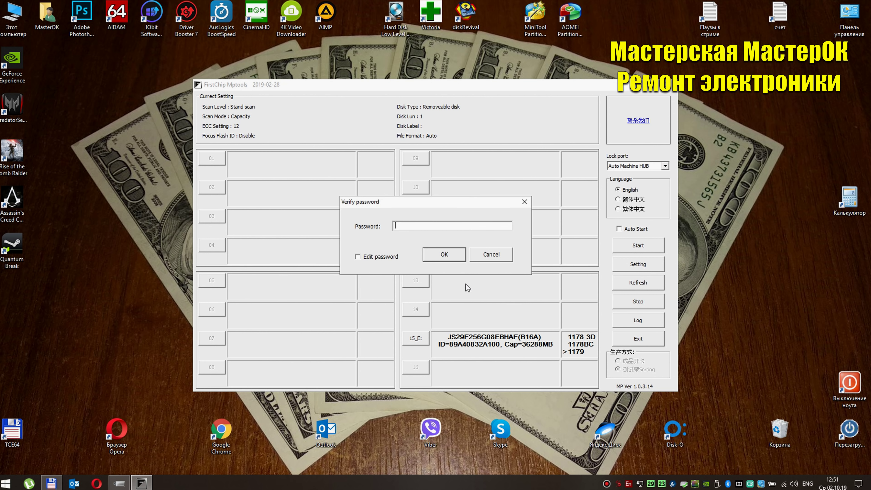
pyautogui.click(435, 256)
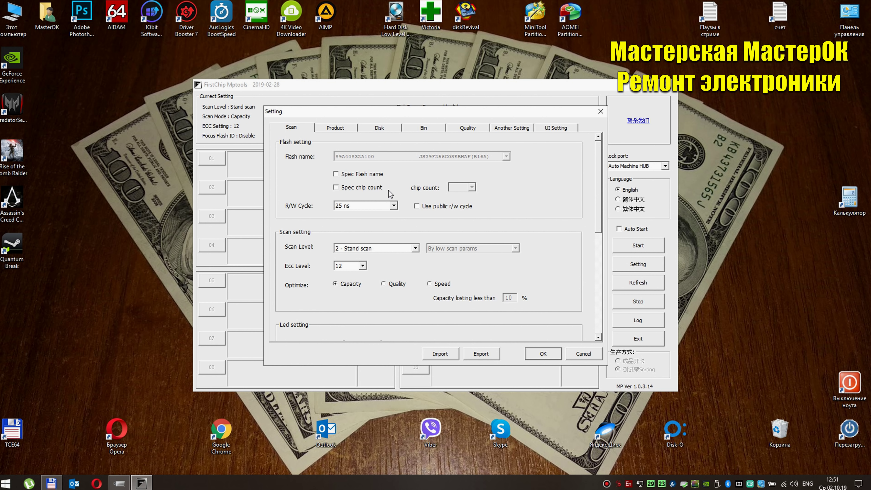
pyautogui.click(330, 130)
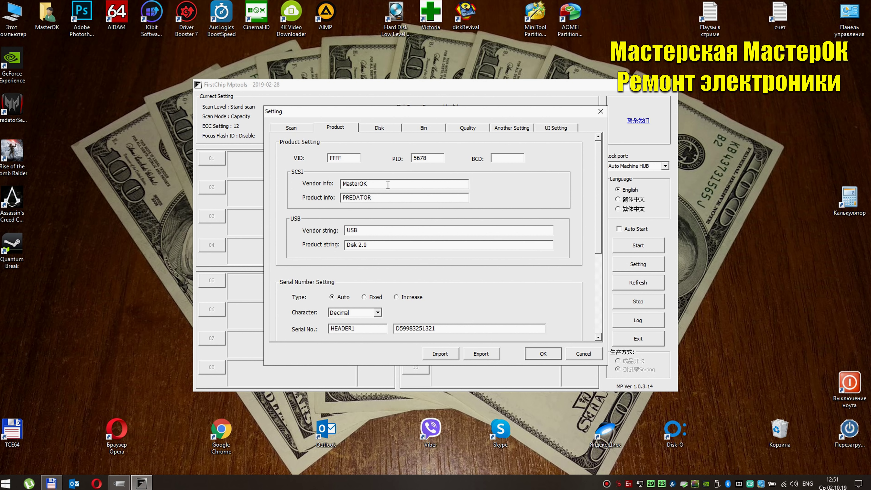
pyautogui.moveTo(388, 202); pyautogui.dragTo(342, 201)
pyautogui.click(437, 200)
# Step: Look at the Recovery Management section of Acer Care Center and close that application
pyautogui.click(749, 483)
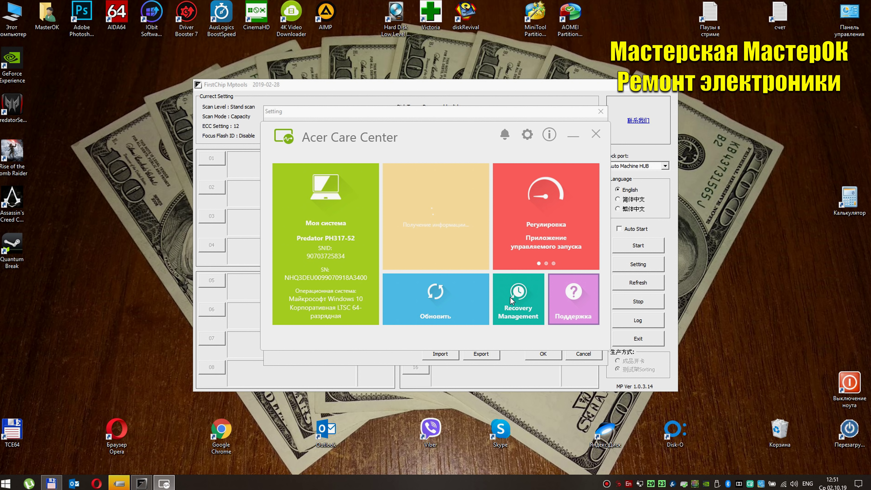
pyautogui.click(539, 297)
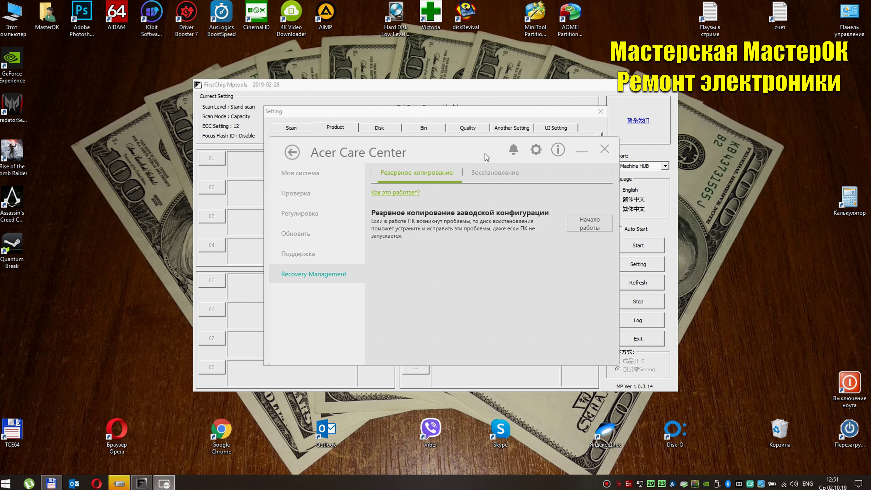
pyautogui.click(597, 135)
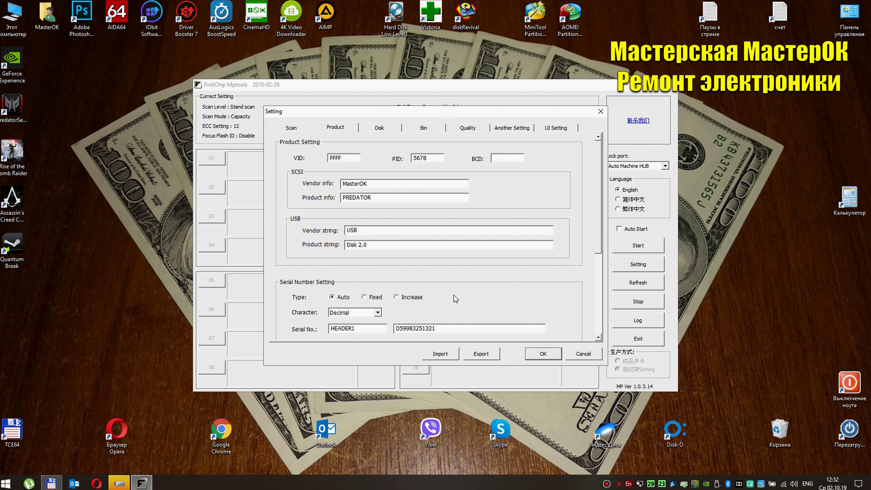
# Step: Set the MP LED status to Close in the LED section of the scan settings
pyautogui.click(298, 129)
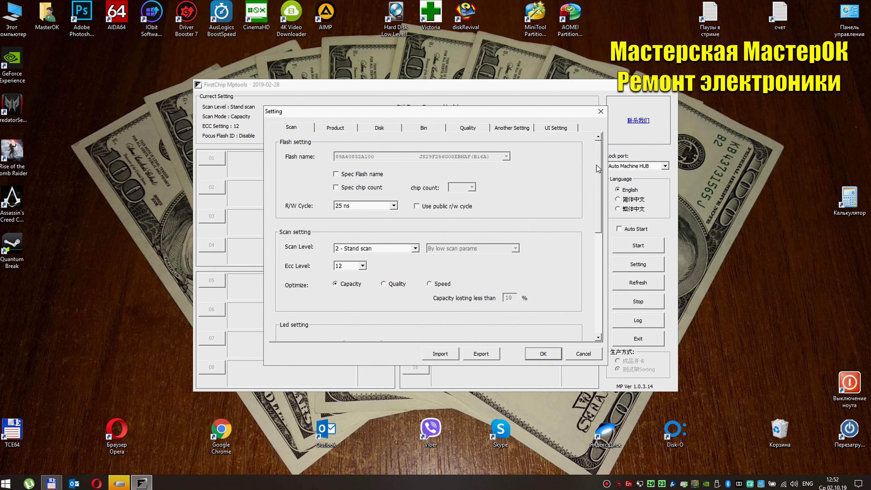
pyautogui.moveTo(596, 165); pyautogui.dragTo(595, 254)
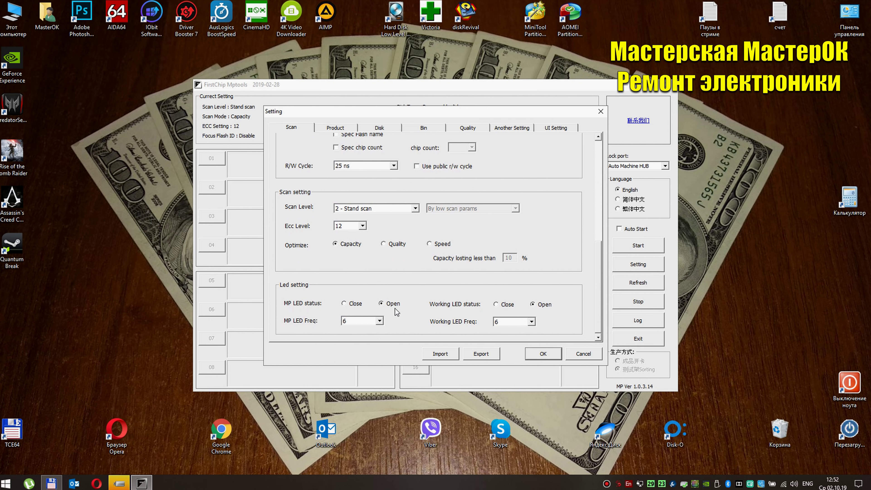
pyautogui.click(348, 303)
pyautogui.moveTo(596, 296); pyautogui.dragTo(601, 202)
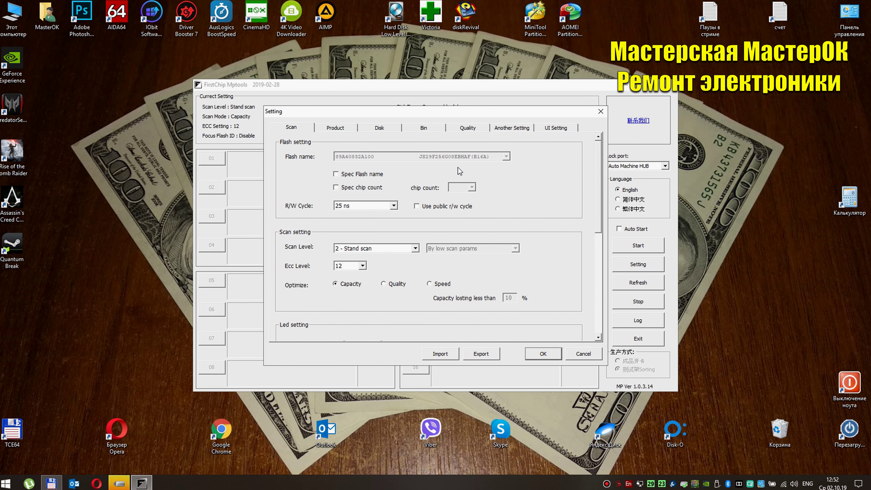
# Step: Review the SCSI vendor and product info and the serial number fields in the product settings
pyautogui.click(335, 127)
pyautogui.click(371, 183)
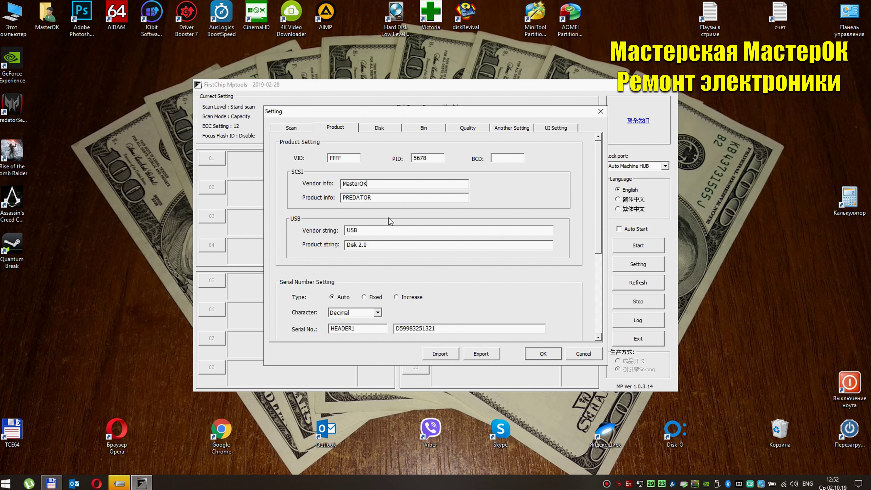
pyautogui.click(381, 198)
pyautogui.moveTo(454, 328); pyautogui.dragTo(387, 329)
pyautogui.click(464, 330)
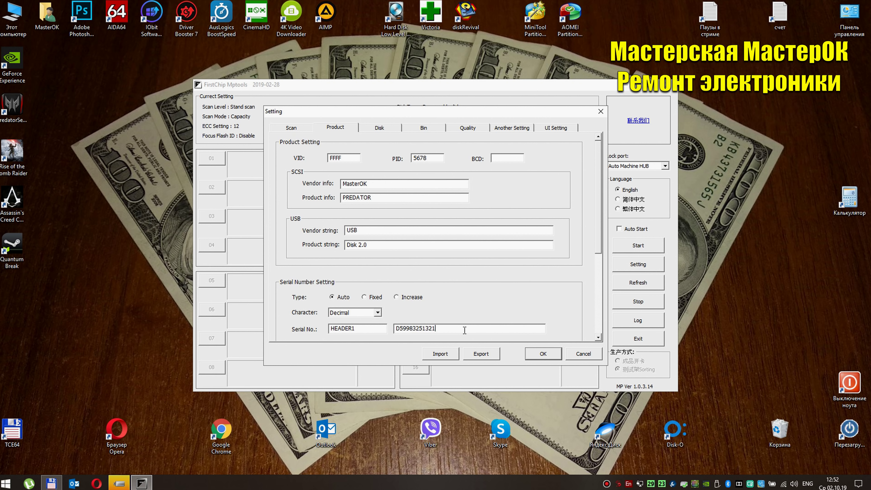
# Step: Review the disk, bin and quality settings of the production tool
pyautogui.click(382, 128)
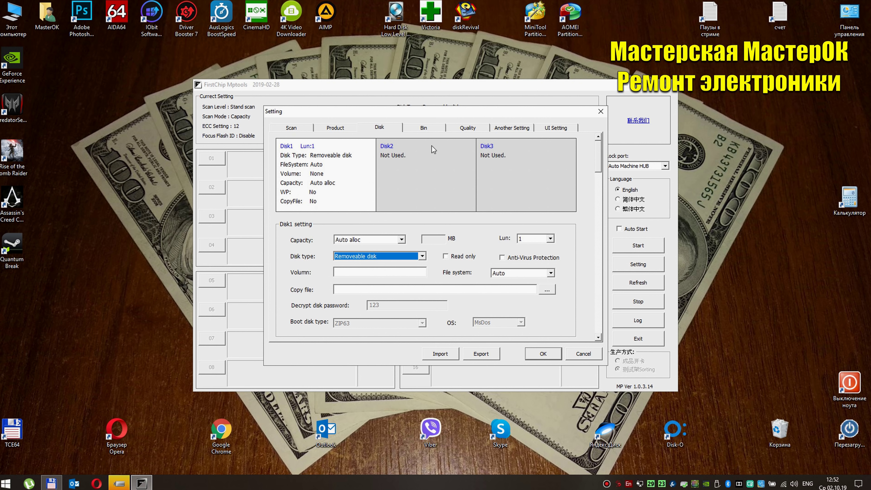
pyautogui.click(423, 129)
pyautogui.click(453, 131)
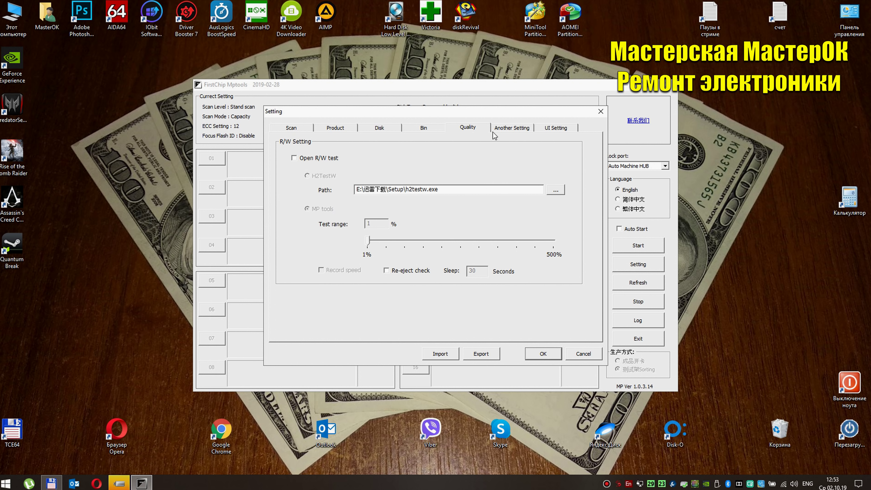
# Step: Try the Assign Type option for the flash ID, restore Default, and return to the scan settings
pyautogui.click(511, 128)
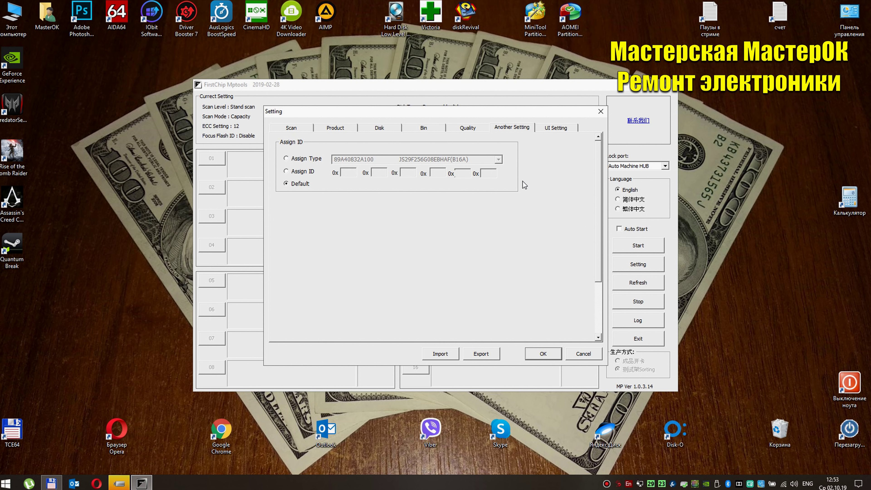
pyautogui.click(305, 157)
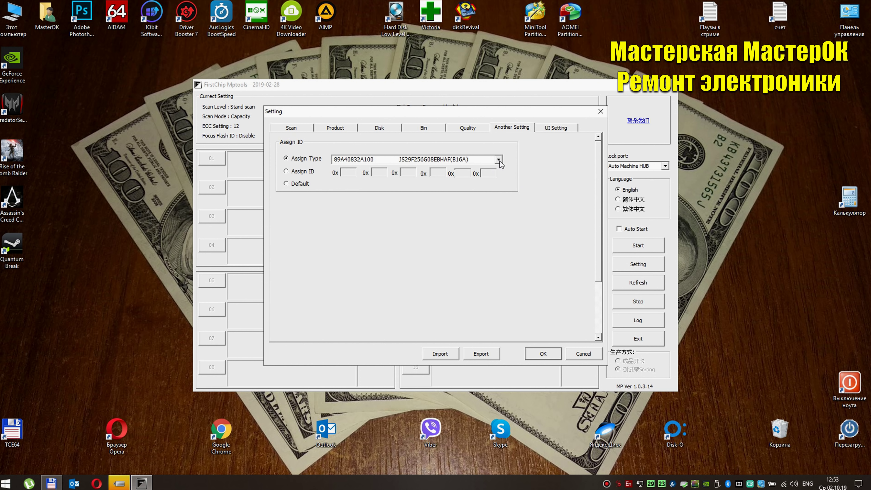
pyautogui.click(287, 184)
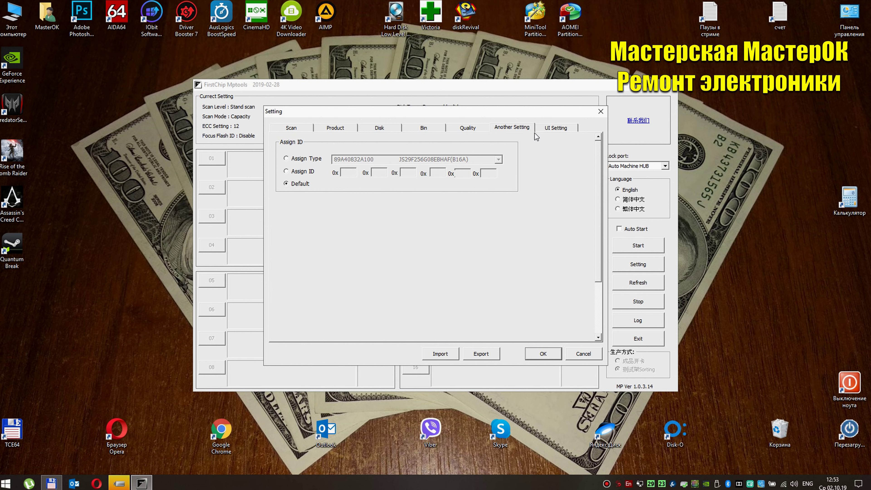
pyautogui.click(545, 133)
pyautogui.click(287, 132)
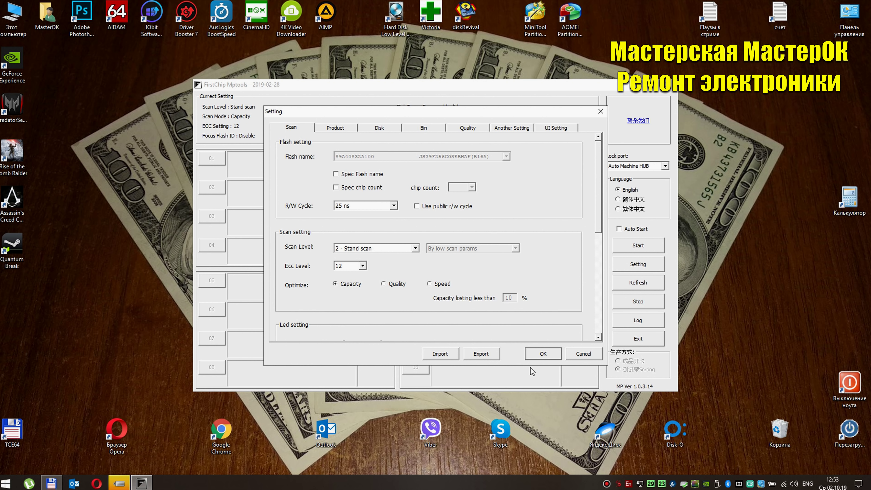
# Step: Save the tool settings and start the low-level scan of the flash drive on port 15
pyautogui.click(543, 355)
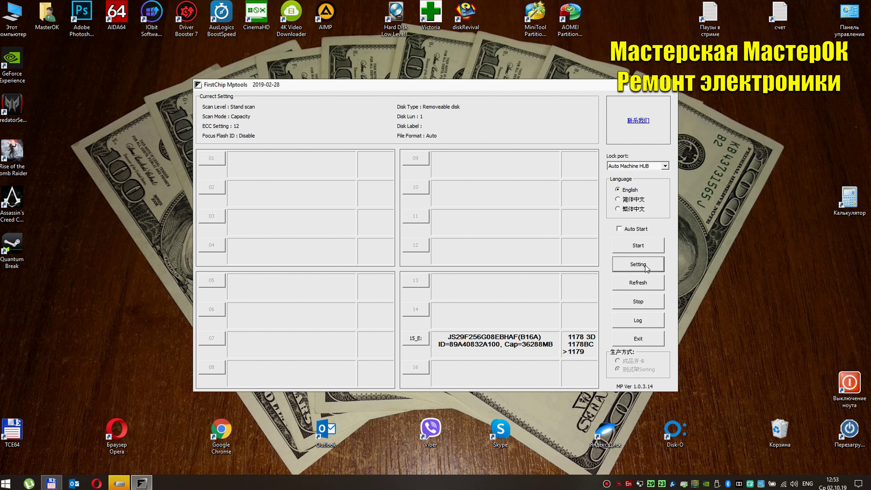
pyautogui.click(637, 246)
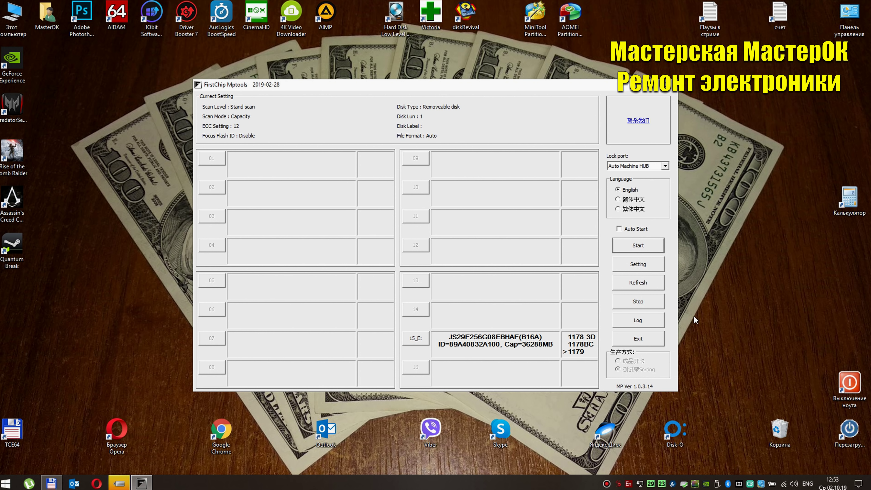
pyautogui.click(647, 243)
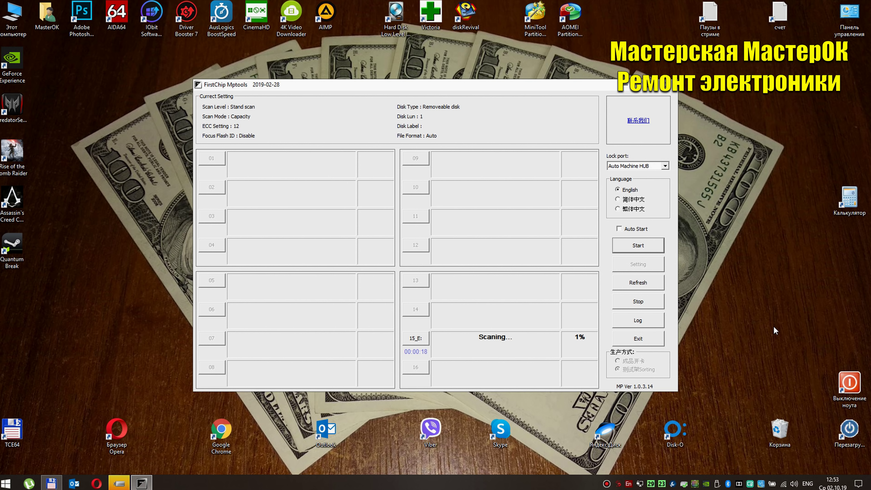
pyautogui.click(773, 326)
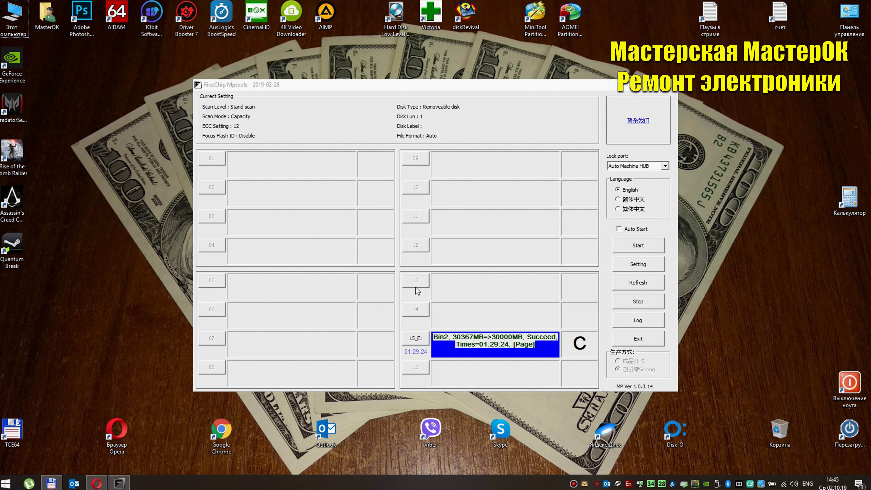
# Step: Read the device information for the flash drive on port 15 and exit FirstChip MpTools
pyautogui.rightClick(425, 337)
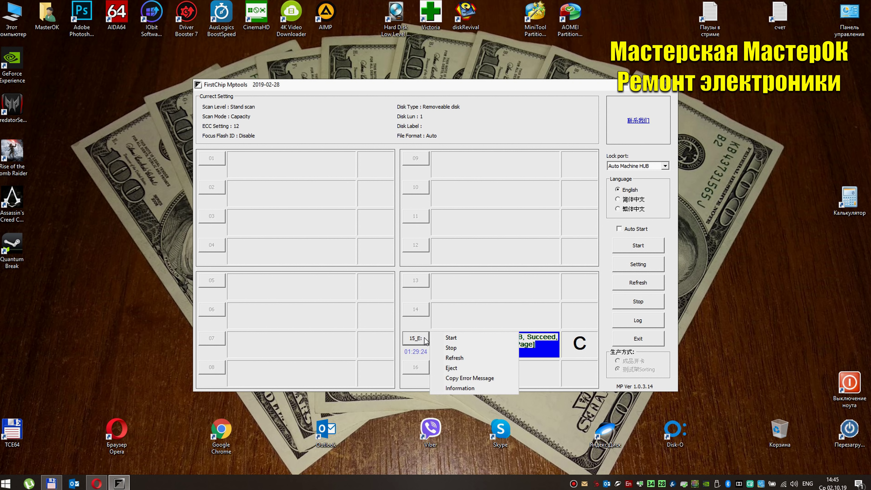
pyautogui.click(459, 387)
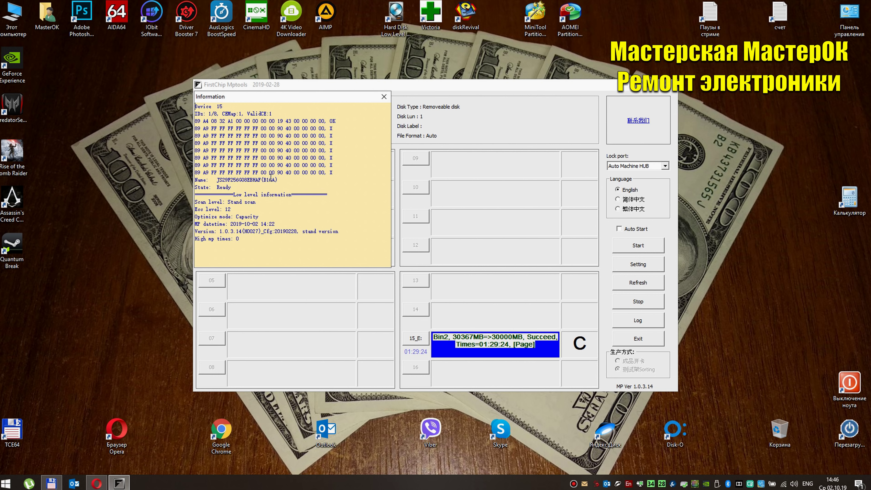
pyautogui.click(384, 97)
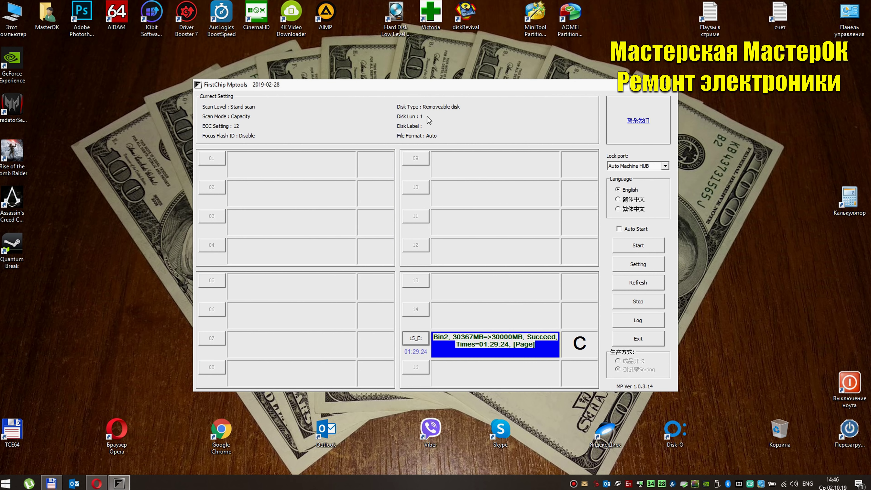
pyautogui.click(671, 84)
# Step: Check the capacity of removable drive E: in Этот компьютер and close the window
pyautogui.doubleClick(13, 15)
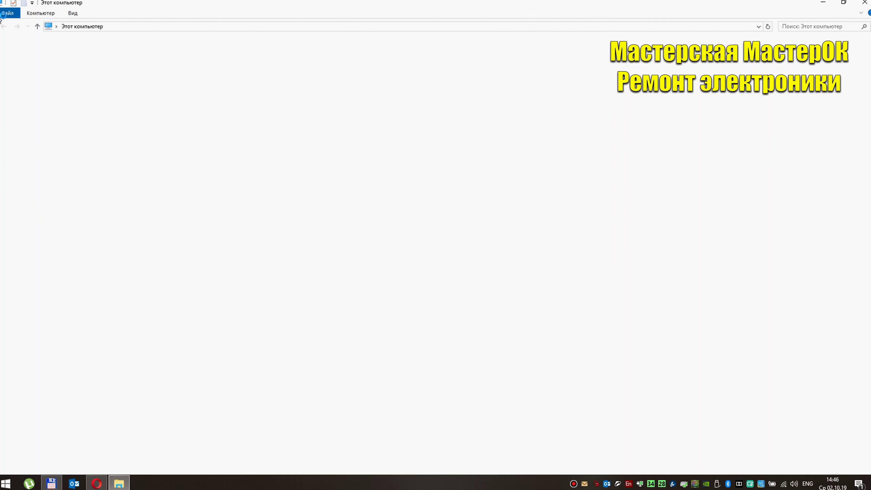
pyautogui.click(185, 106)
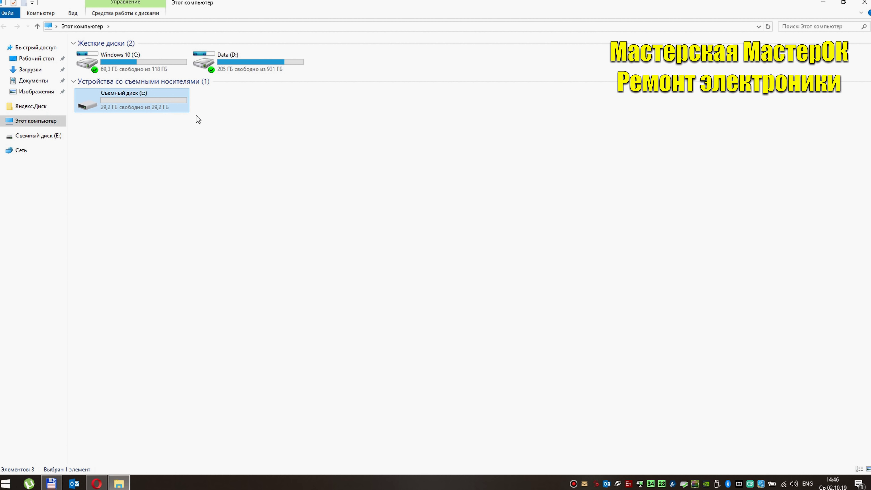
pyautogui.click(864, 3)
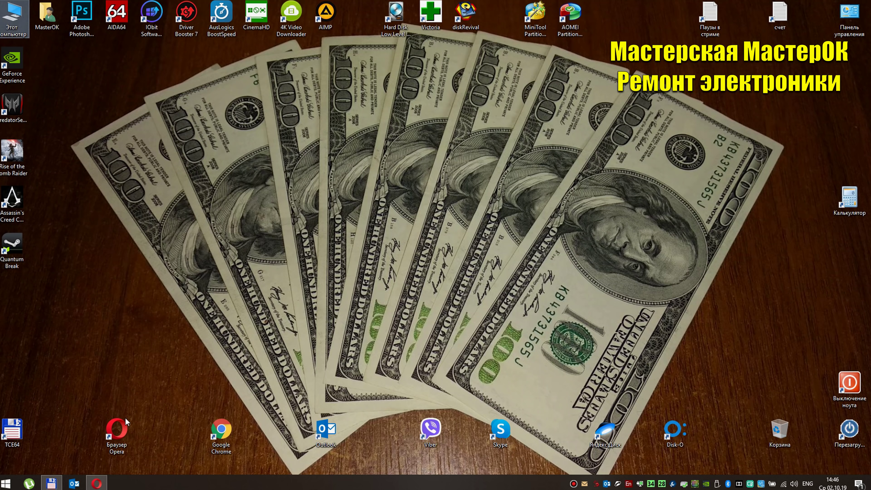
# Step: In Total Commander, start copying Black Water.2018.L2.WEB-DLRip.Rustorrents.avi from D:\Кинцо to flash drive E: as a write test
pyautogui.click(57, 480)
pyautogui.click(479, 39)
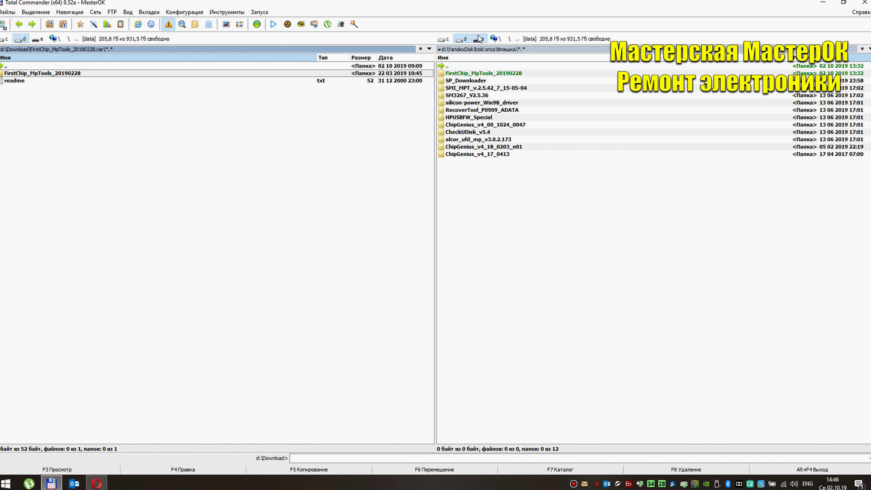
pyautogui.doubleClick(12, 66)
pyautogui.doubleClick(12, 66)
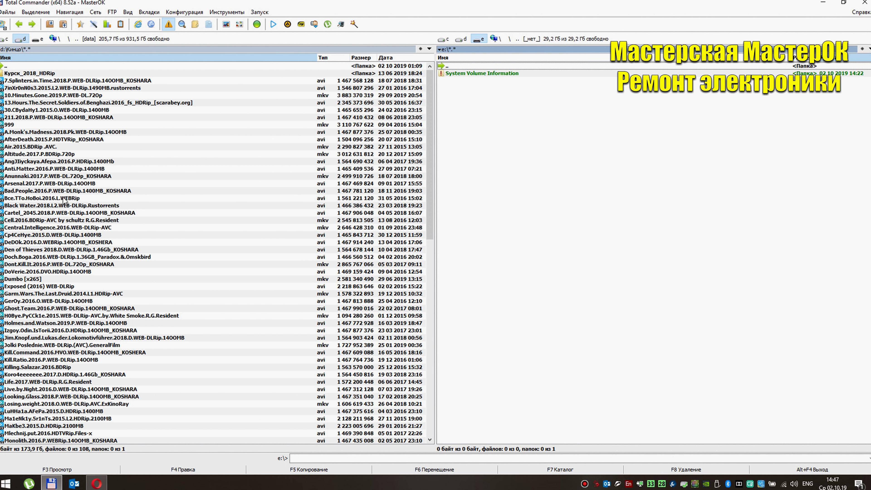
pyautogui.click(63, 206)
pyautogui.click(325, 471)
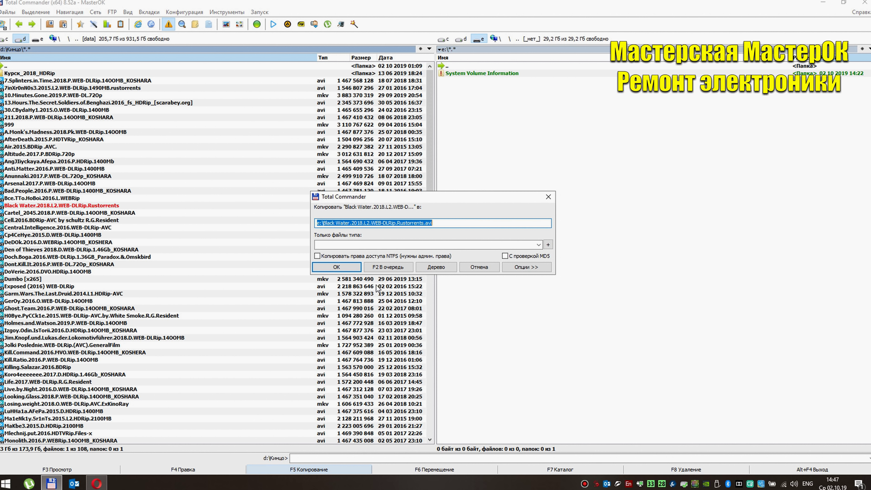
pyautogui.click(350, 270)
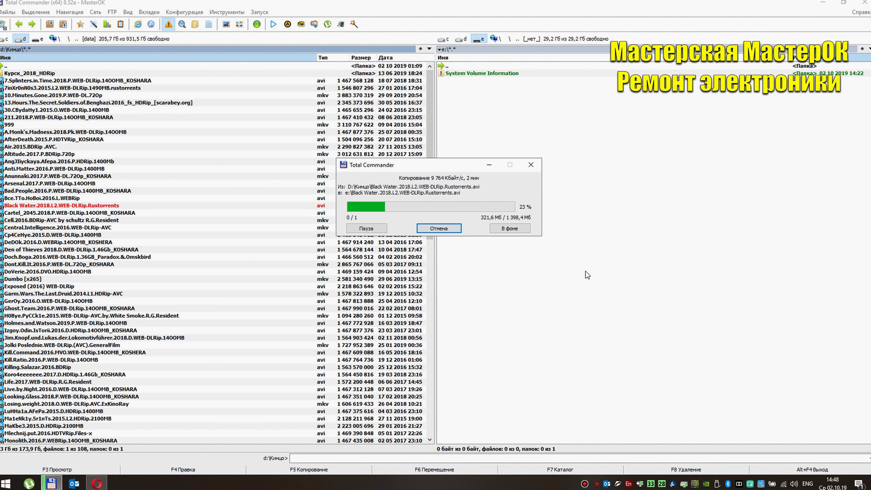
# Step: Cancel the movie copy to the flash drive and close Total Commander
pyautogui.click(445, 229)
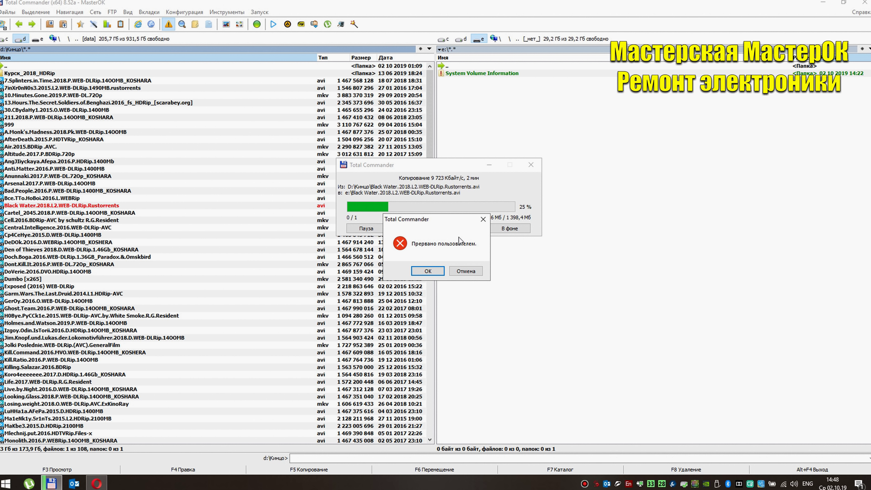
pyautogui.click(443, 269)
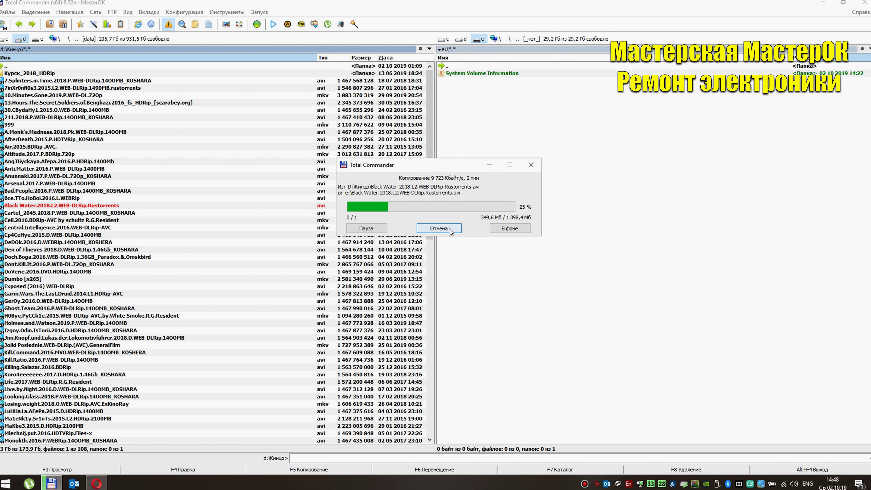
pyautogui.click(439, 229)
pyautogui.click(864, 2)
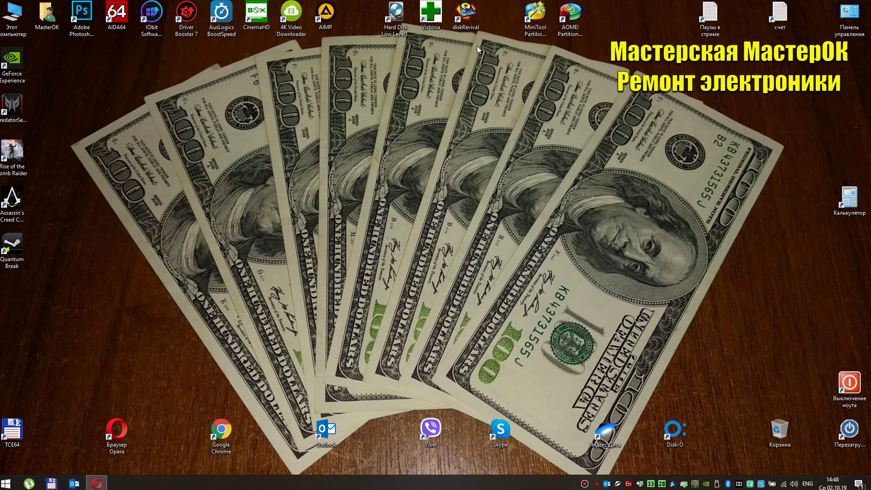
# Step: In HDD Low Level Format Tool, format the MasterOK PREDATOR (E:) drive with the quick wipe option enabled
pyautogui.doubleClick(395, 15)
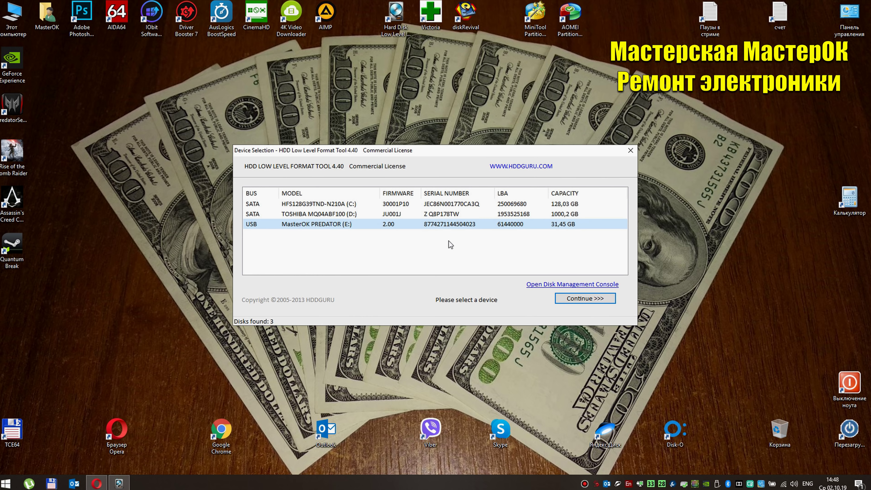
pyautogui.click(580, 299)
pyautogui.click(340, 152)
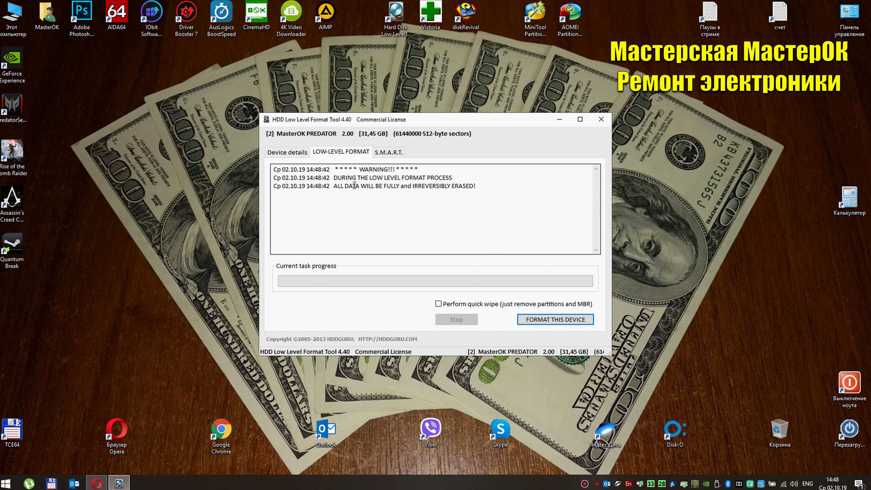
pyautogui.click(472, 305)
pyautogui.click(555, 319)
pyautogui.click(457, 257)
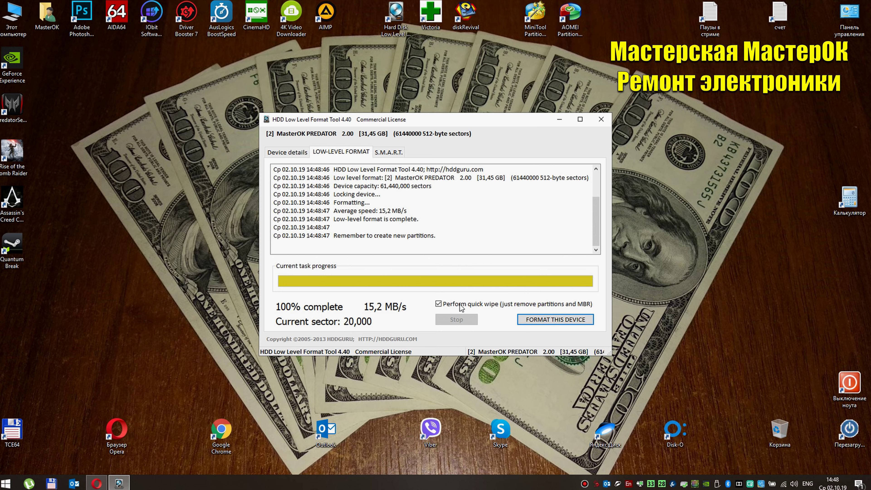
# Step: Start a full low-level format of the MasterOK PREDATOR drive with quick wipe disabled
pyautogui.click(555, 319)
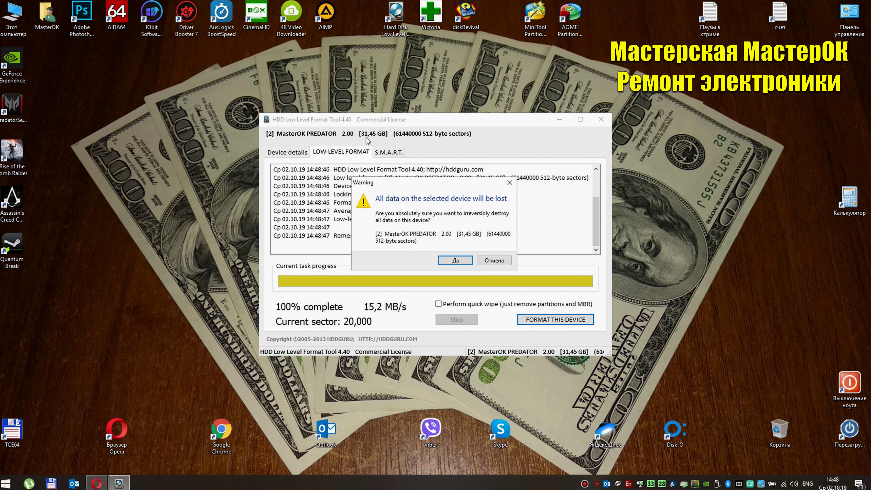
pyautogui.click(452, 260)
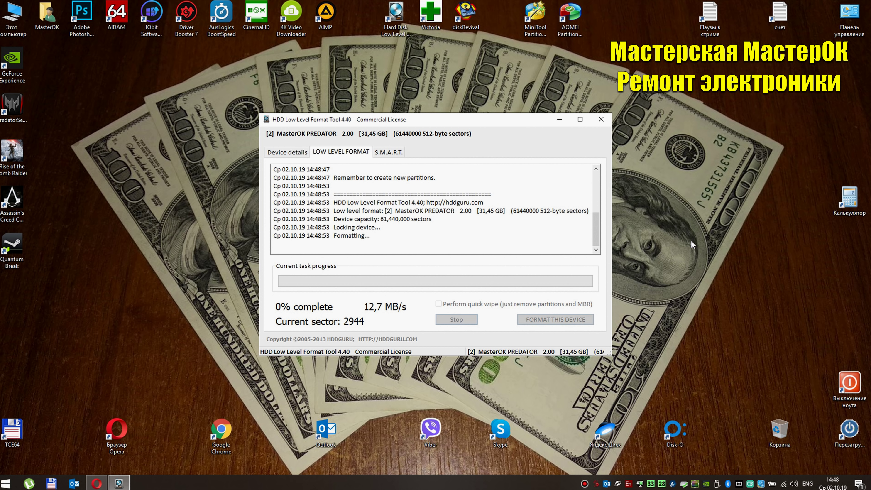